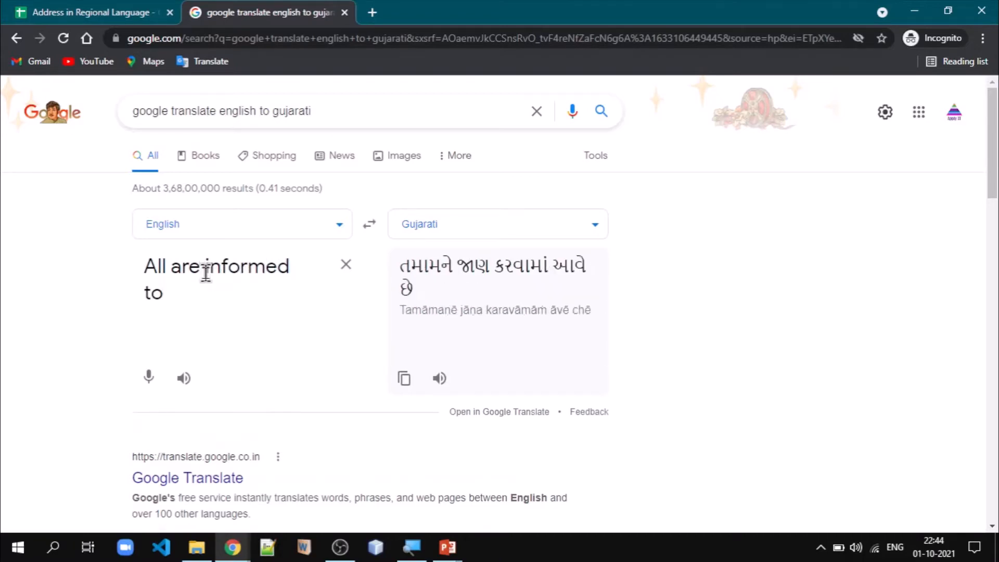
- Complete the English source text as "All are informed to maintain social distance." and set the translation language to Hindi
type("maintain")
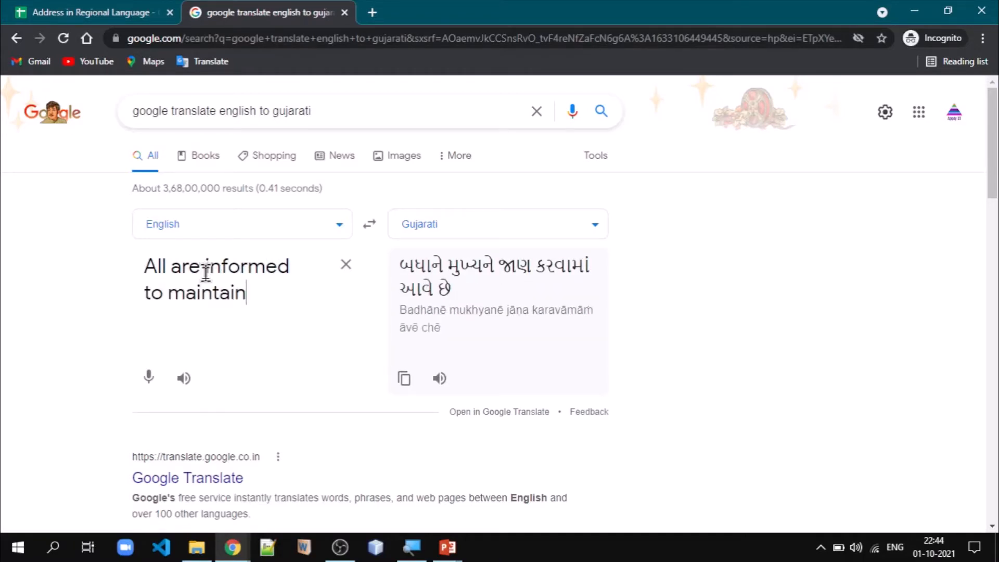
type(" social dist")
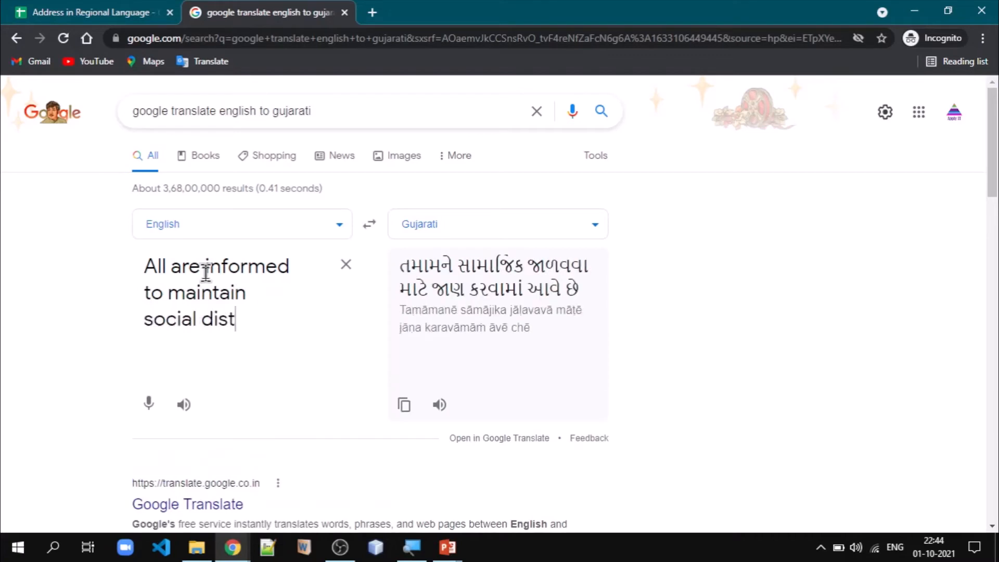
type("ance.")
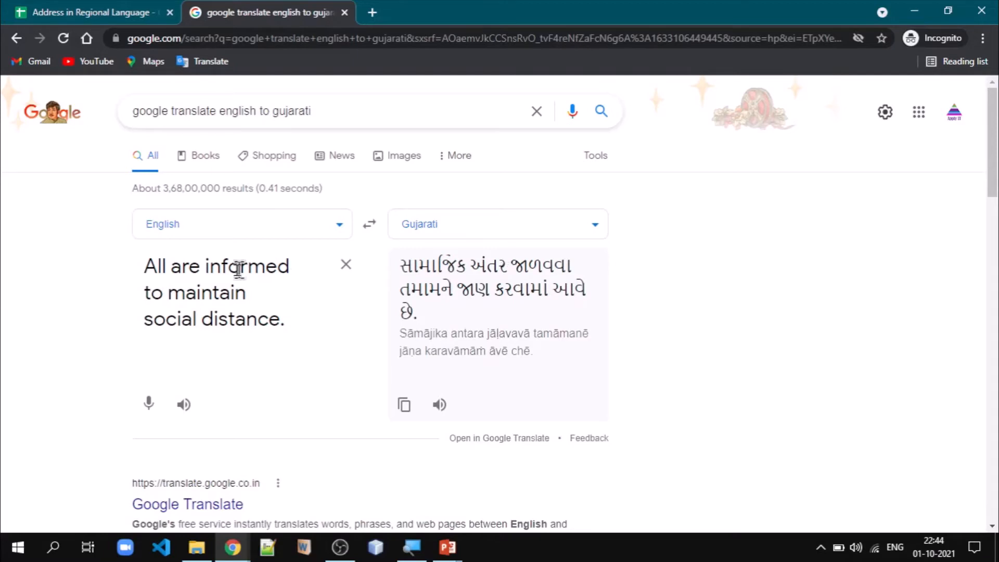
left_click(593, 229)
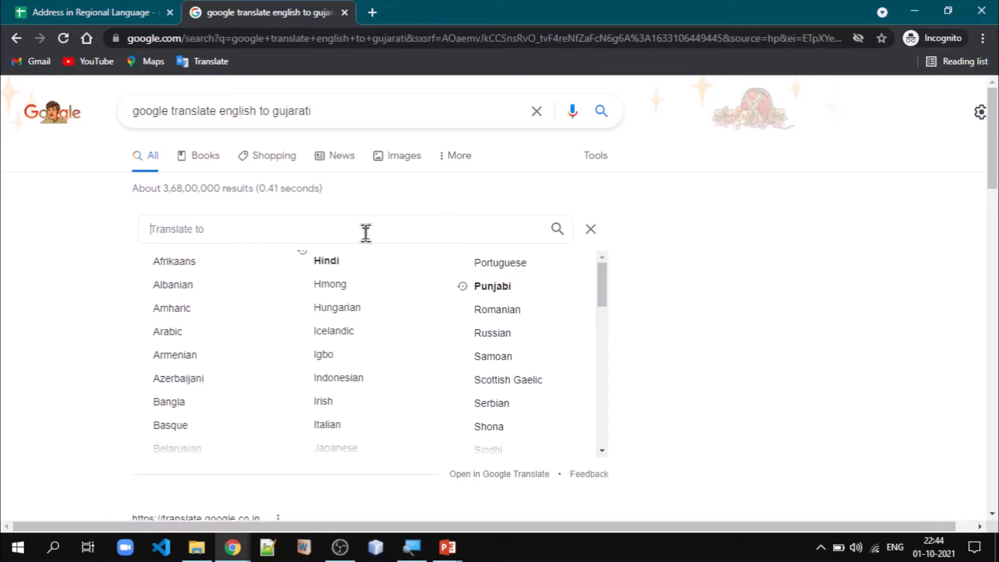
left_click(326, 264)
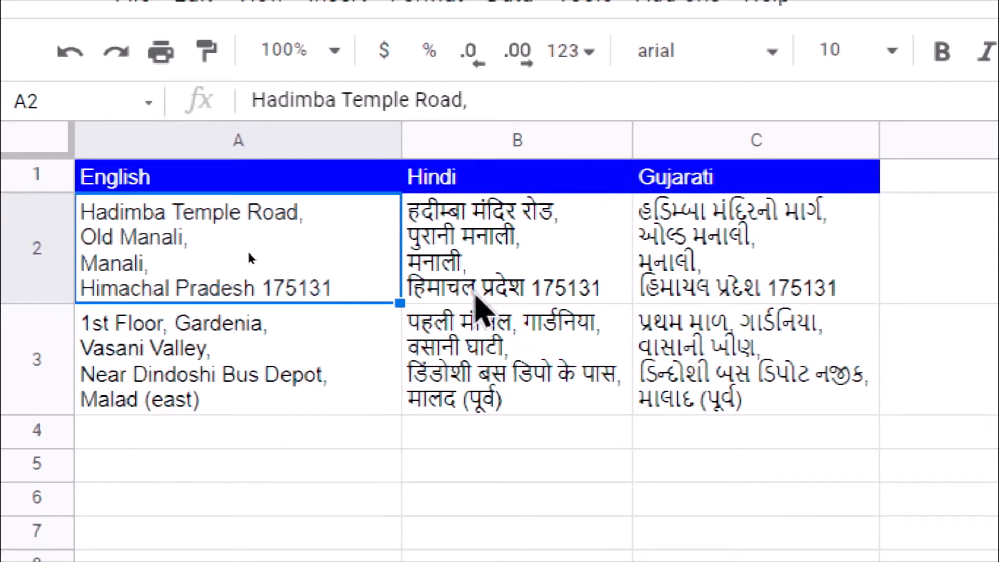
- Inspect the GOOGLETRANSLATE function inside the IF formula of the Hindi cell B2
left_click(502, 263)
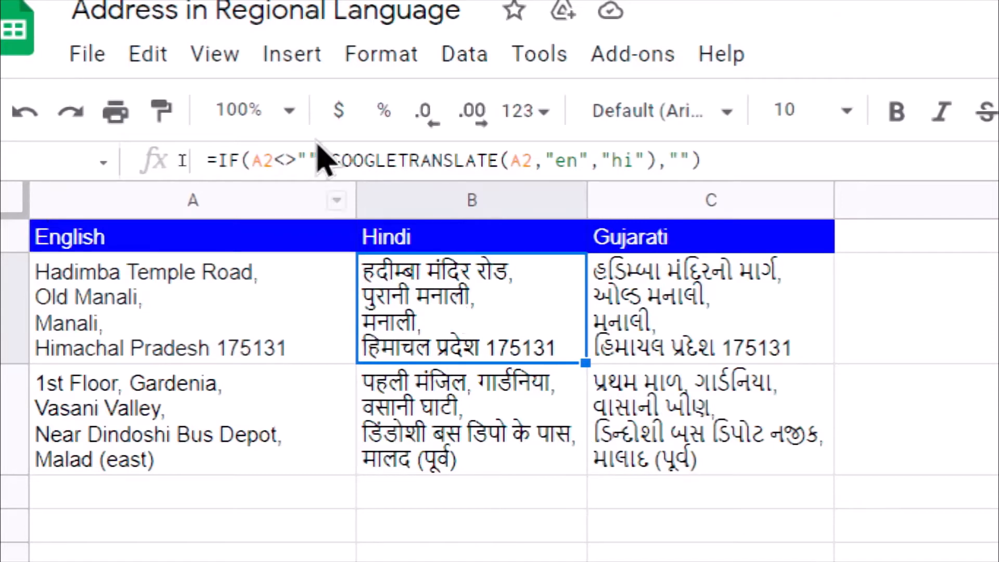
left_click(331, 160)
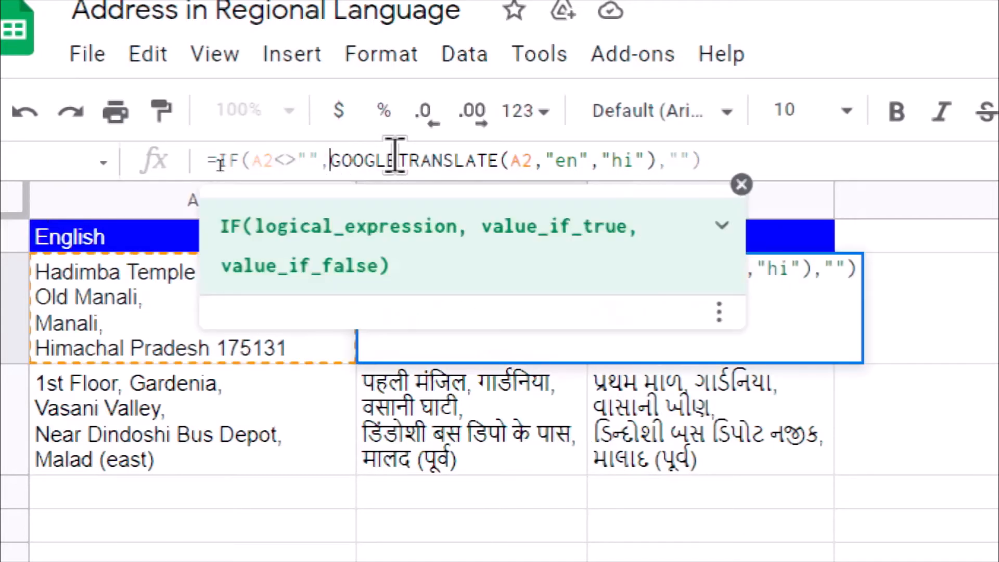
key("shift+Right")
key("shift+Right")
key("shift+Right")
key("shift+Right")
key("shift+Right")
key("shift+Right")
key("shift+Right")
key("shift+Right")
key("shift+Right")
key("shift+Right")
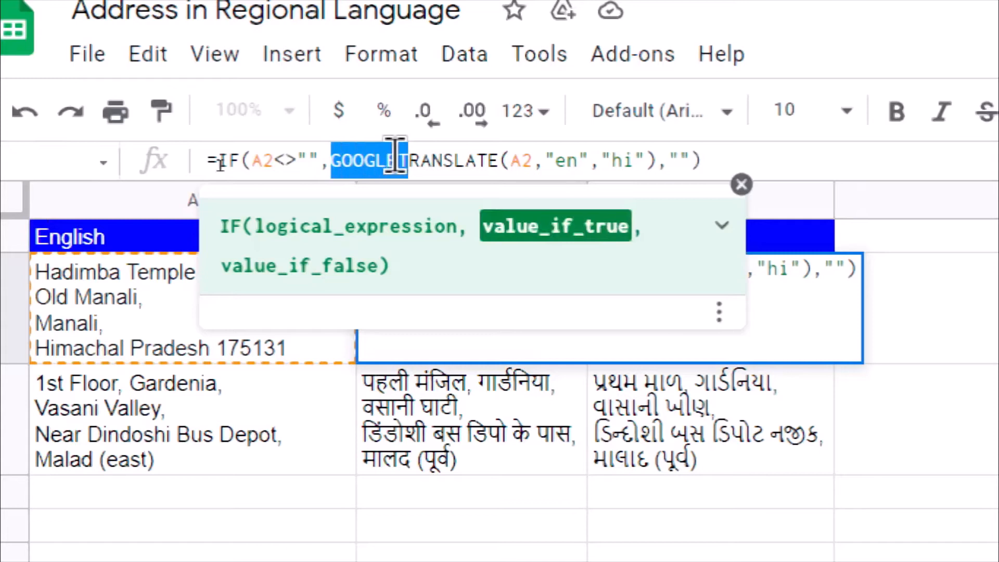
key("shift+Right")
key("shift+Right")
key("shift+Right")
key("shift+Right")
key("shift+Right")
key("shift+Right")
key("Right")
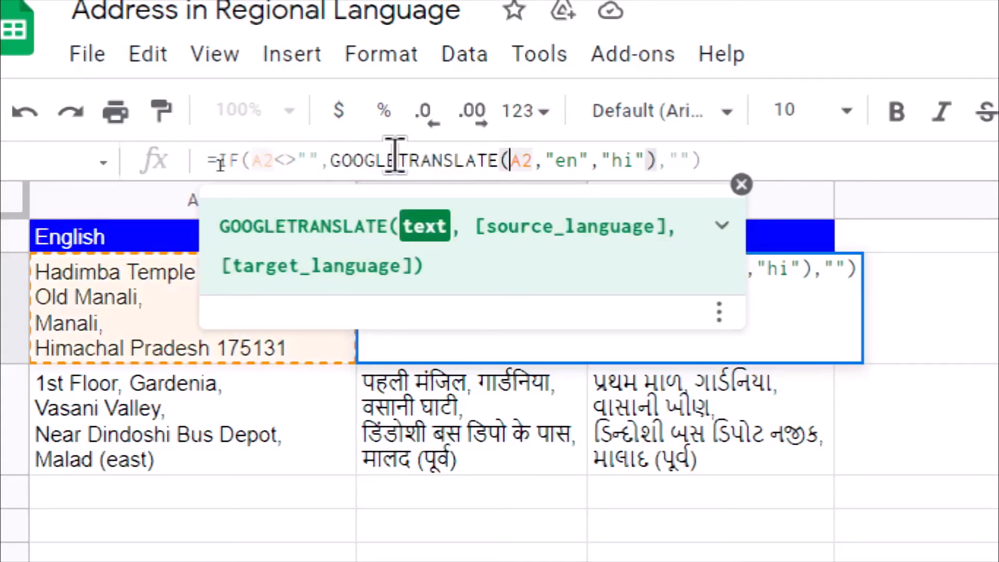
- Inspect the text, source language and target language arguments of the formula in B2, leaving the cell without edits
key("shift+Right")
key("shift+Right")
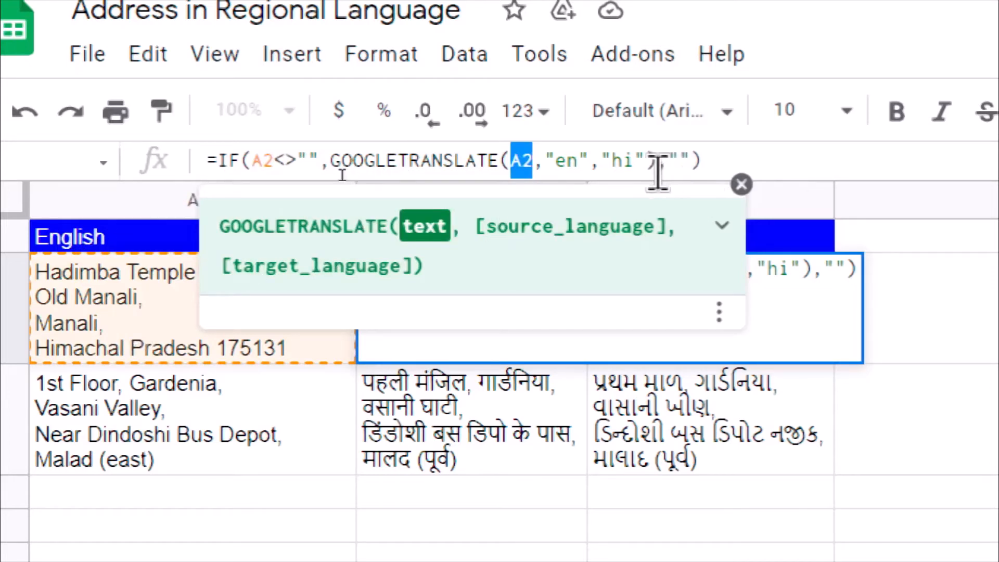
left_click(564, 160)
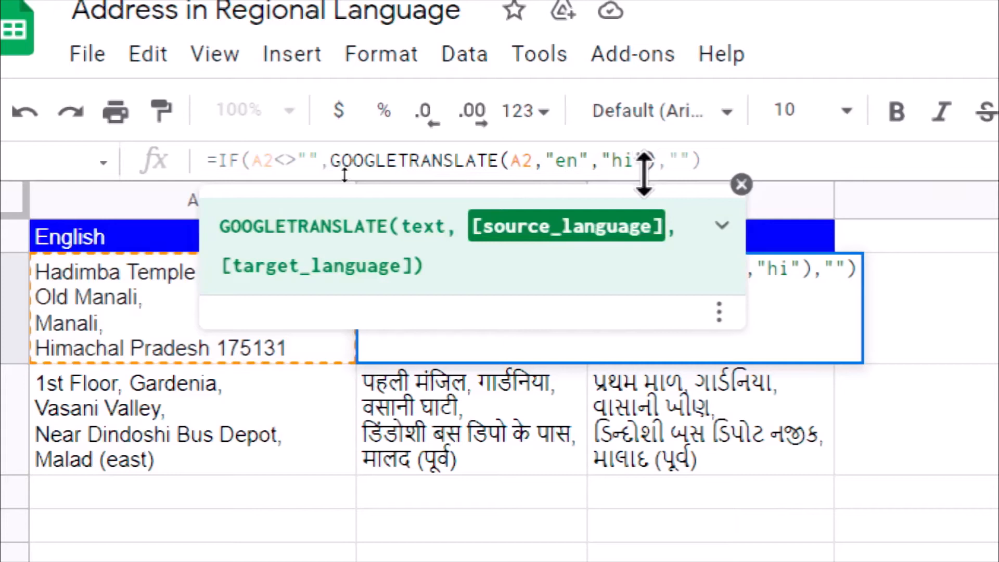
left_click(615, 159)
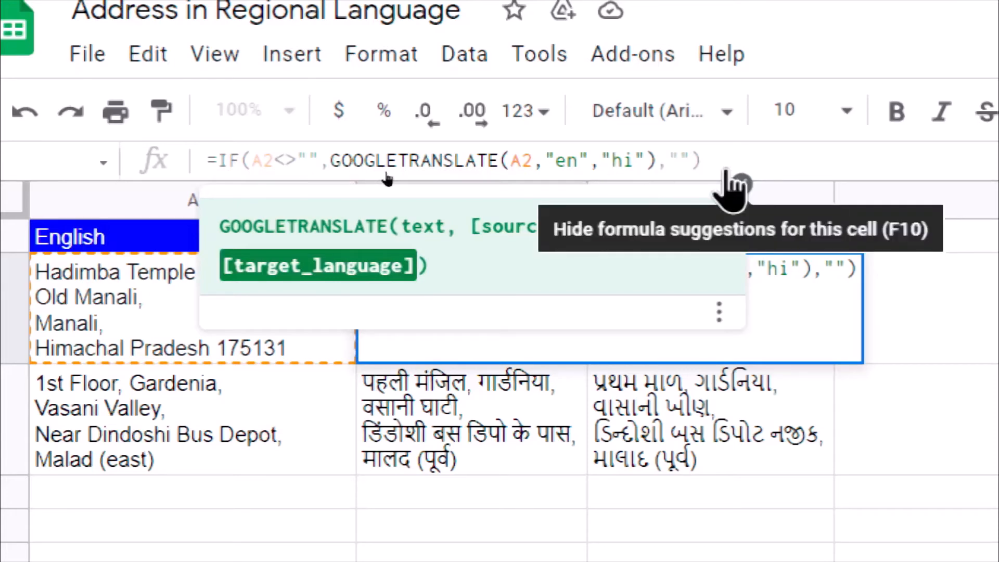
key("Escape")
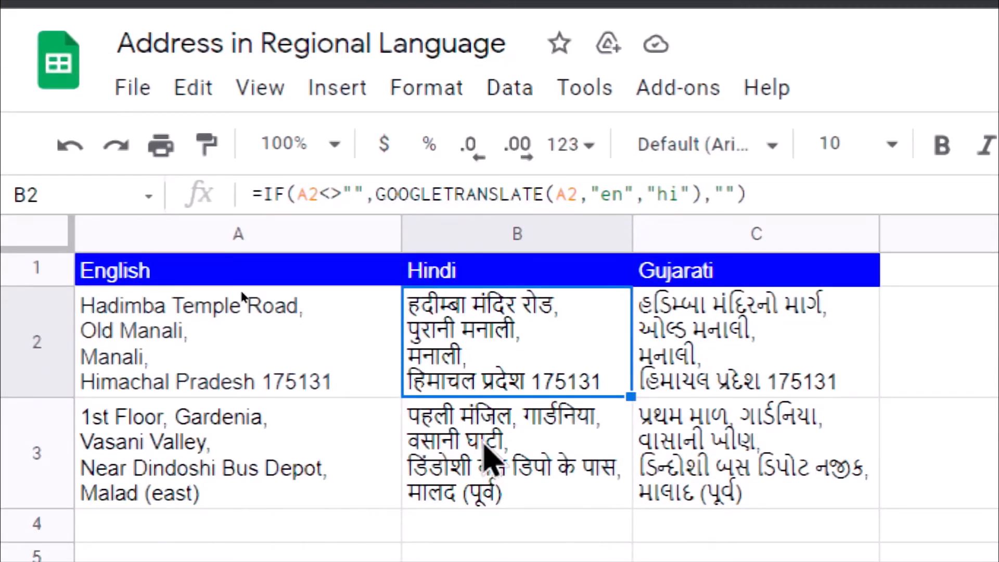
- Inspect the target language code in the formula of the Gujarati cell C2, leaving the cell without edits
left_click(697, 358)
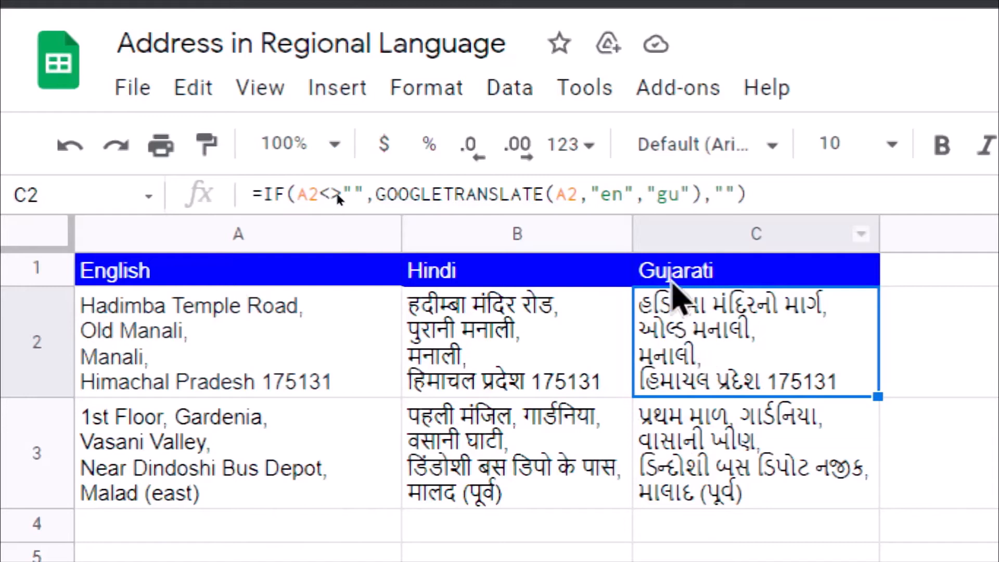
double_click(666, 192)
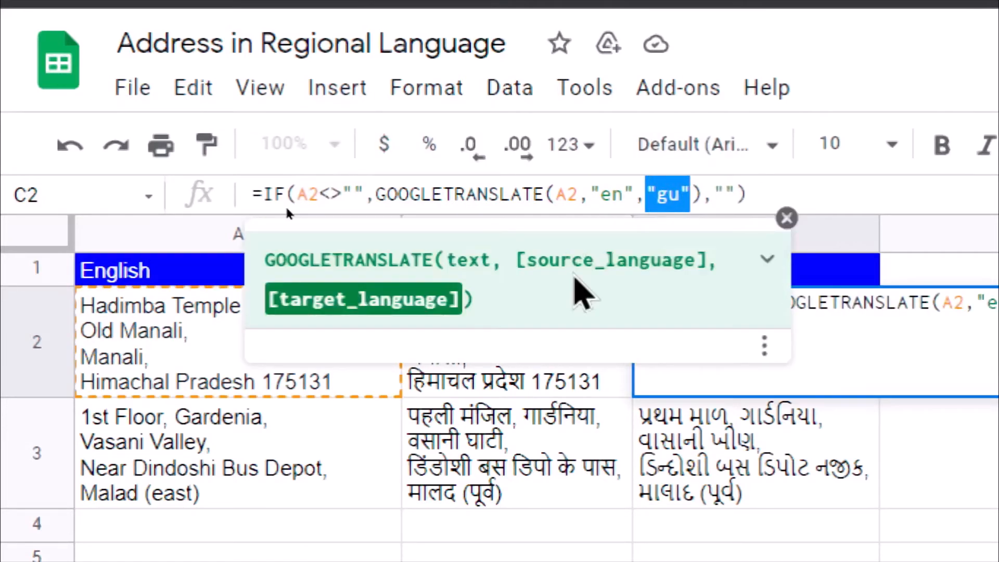
key("Escape")
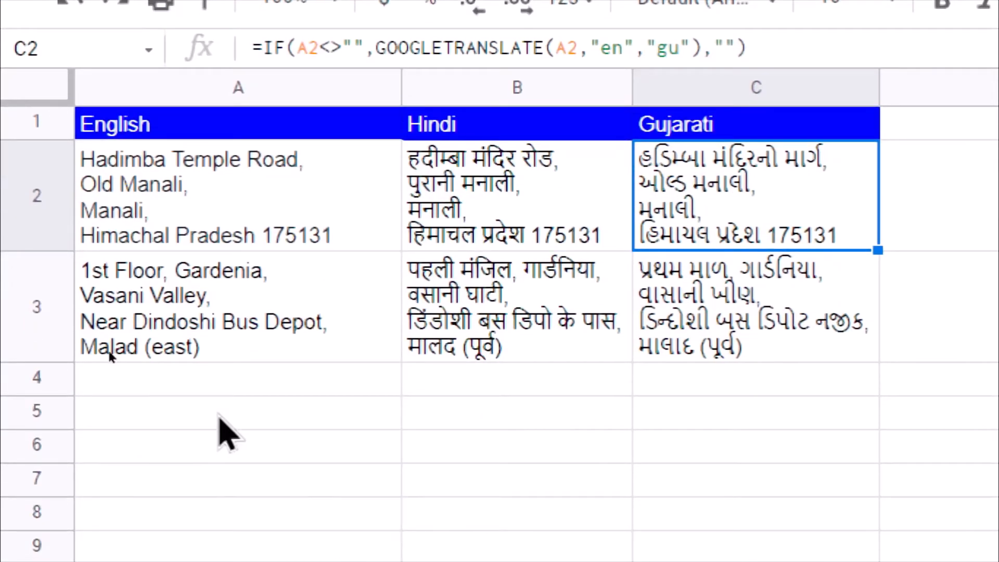
- Select the empty cell A4, and open the bestrandoms.com random-address link from cell A1 of the Link sheet in a new browser tab
left_click(197, 390)
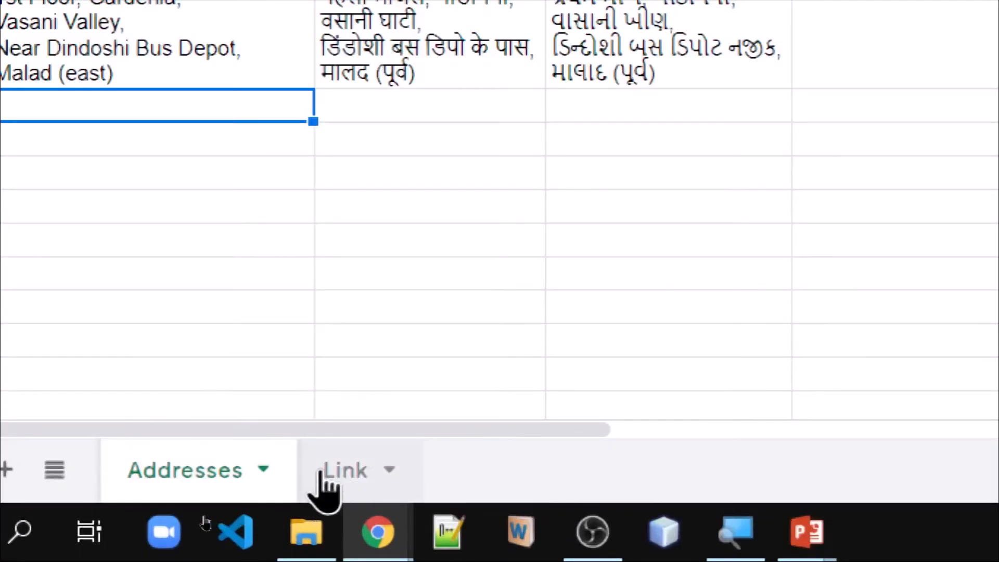
left_click(321, 471)
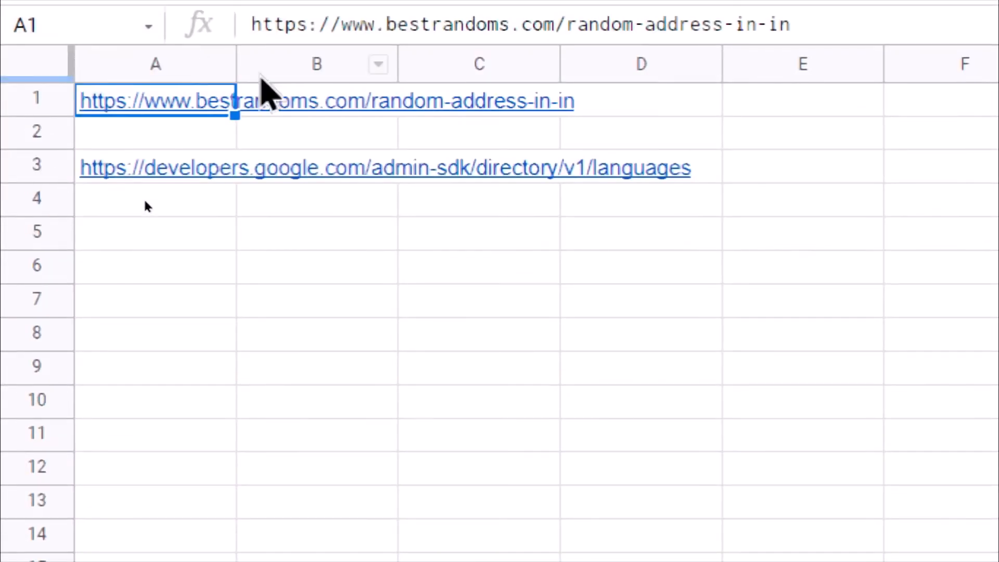
left_click(320, 104)
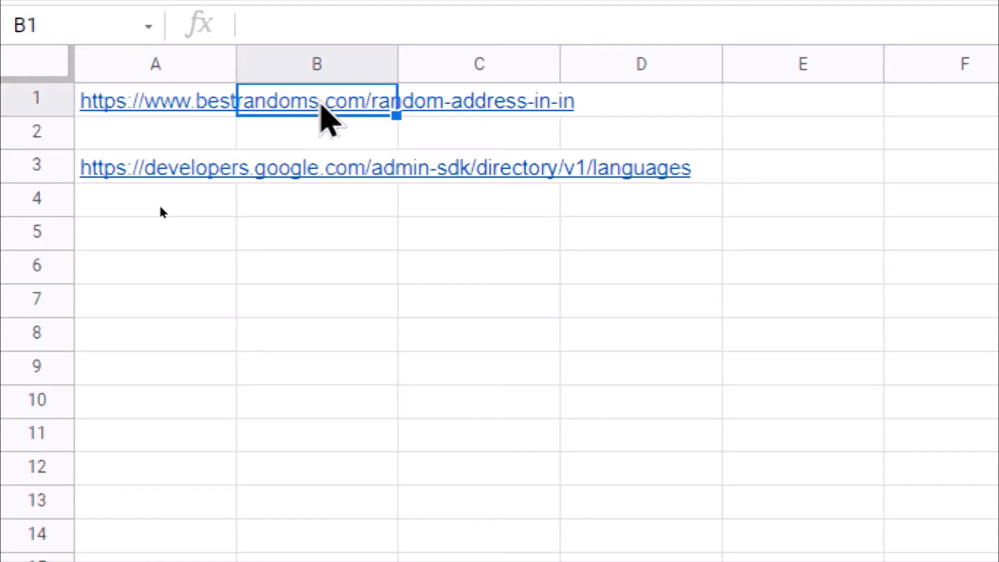
left_click(164, 100)
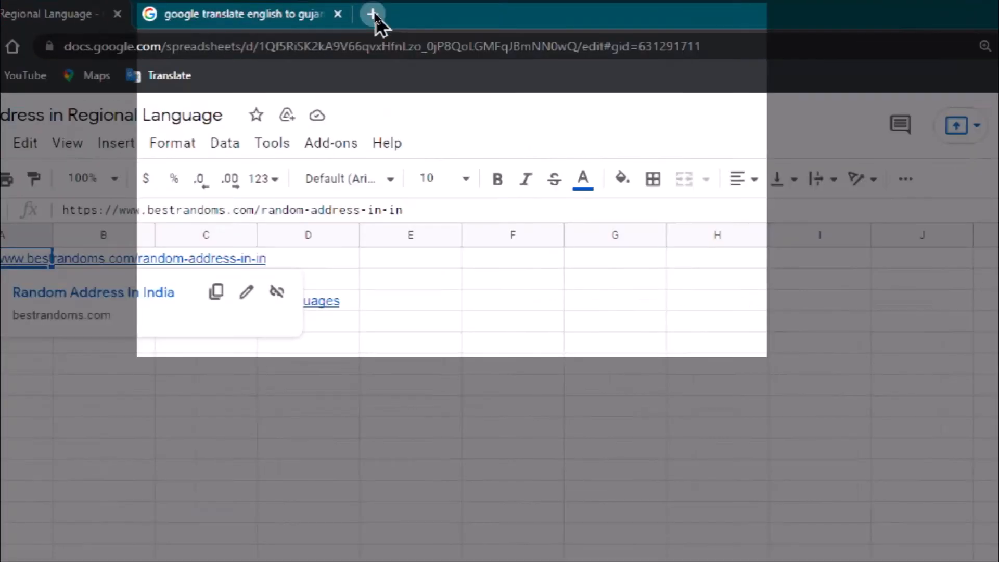
left_click(369, 13)
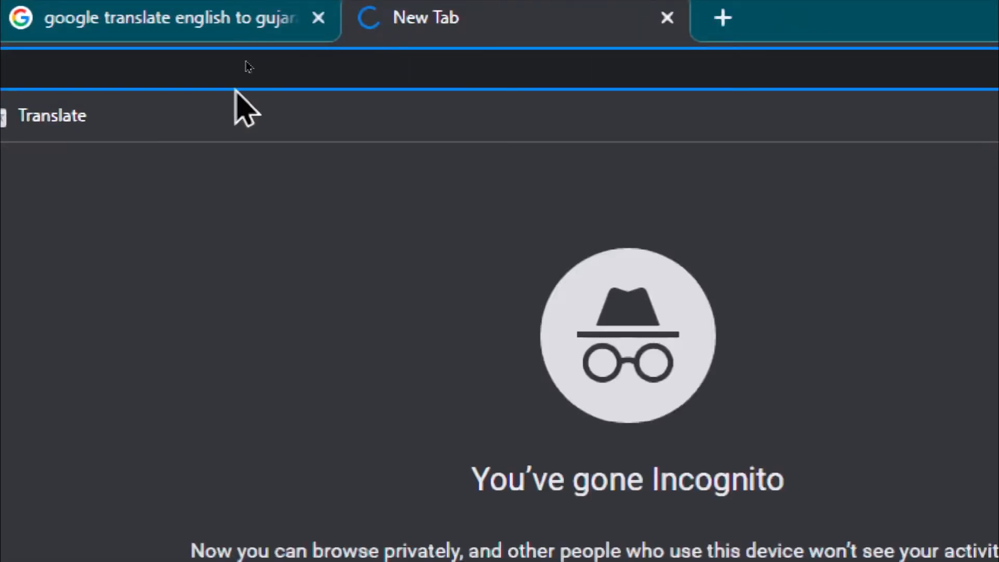
type("https://www.bestrandoms.com/random-address-in-in")
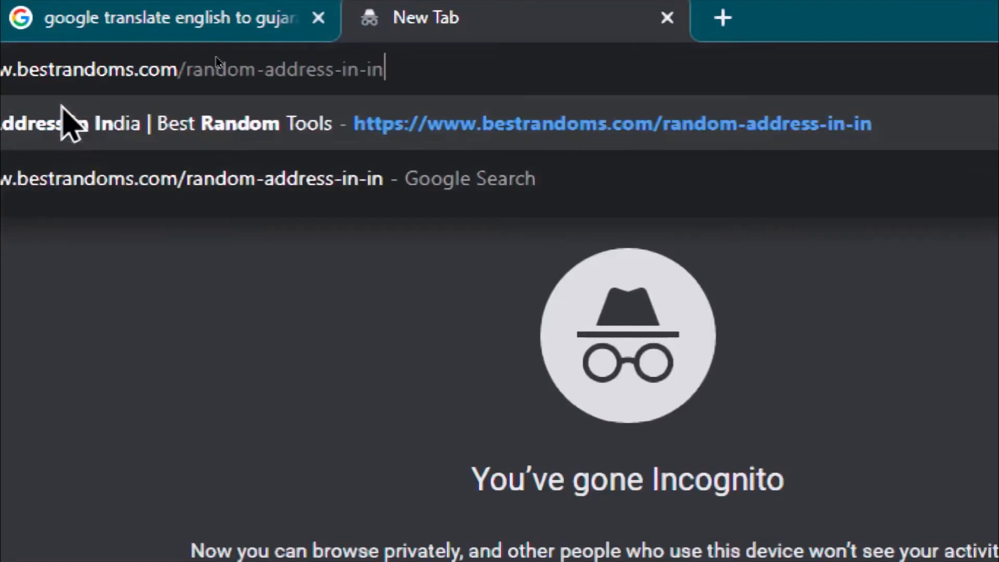
key("Return")
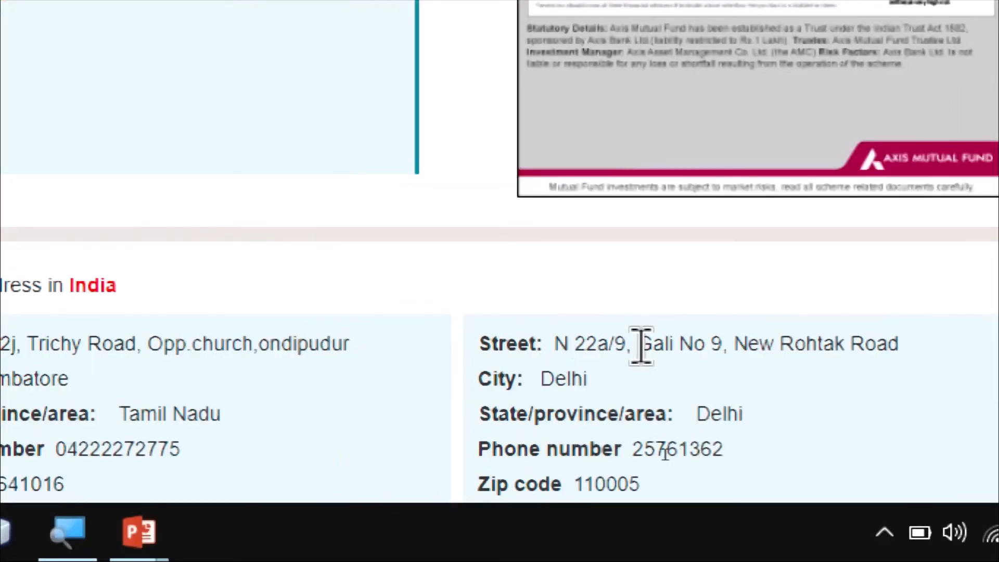
- Copy the street line of the generated Delhi address and paste it into cell A4 of the Addresses sheet
left_click_drag(555, 344, 917, 364)
key("ctrl+c")
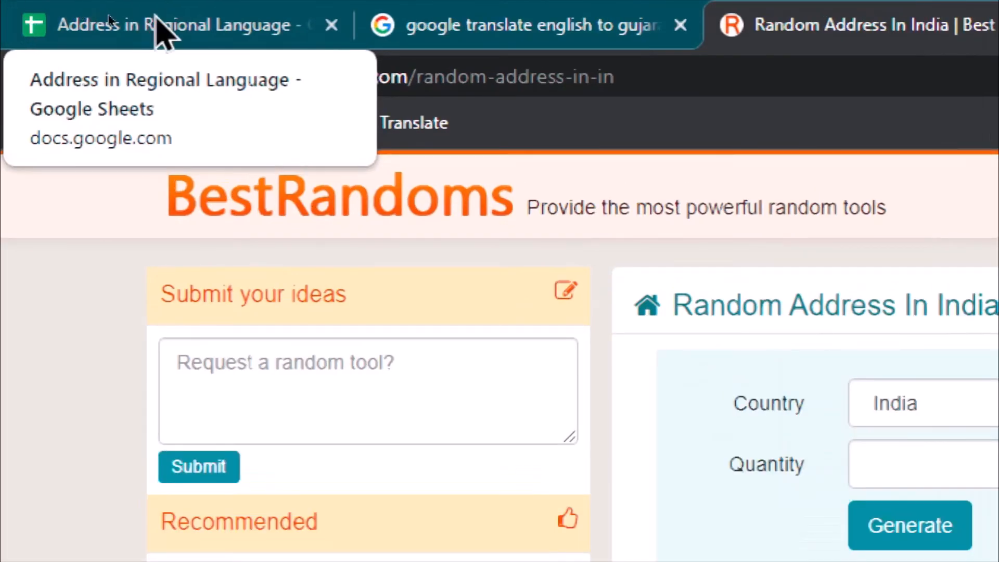
left_click(156, 16)
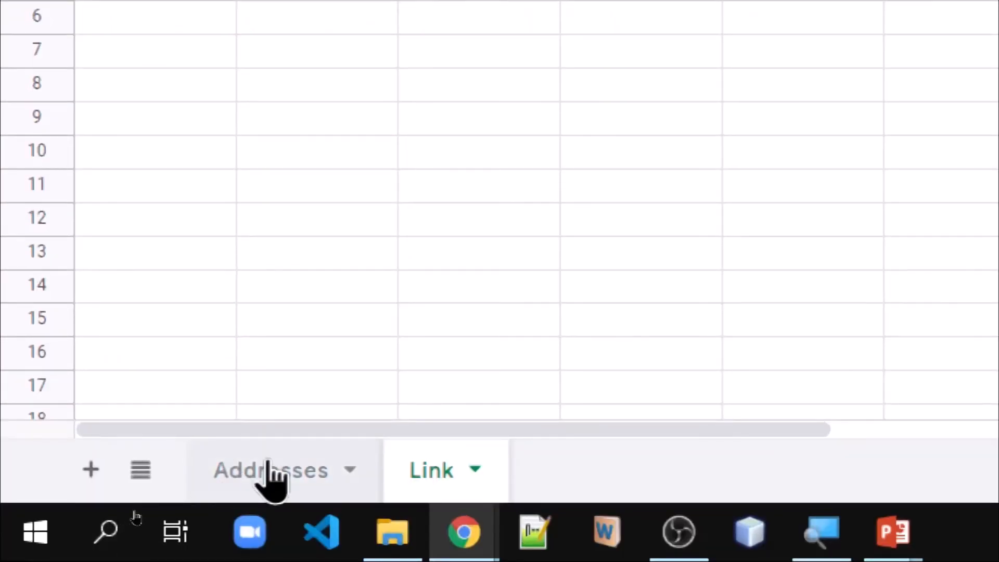
left_click(270, 472)
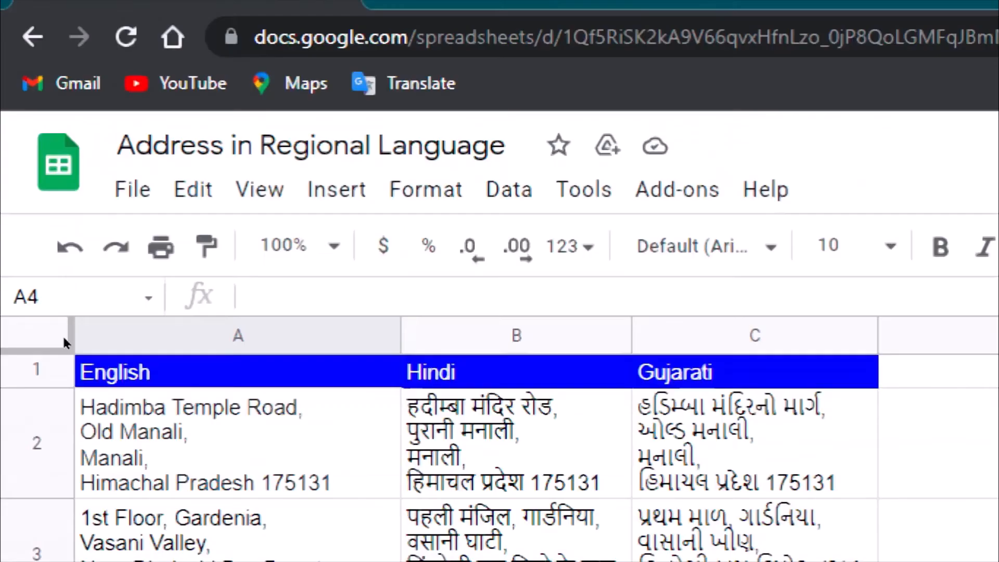
key("ctrl+v")
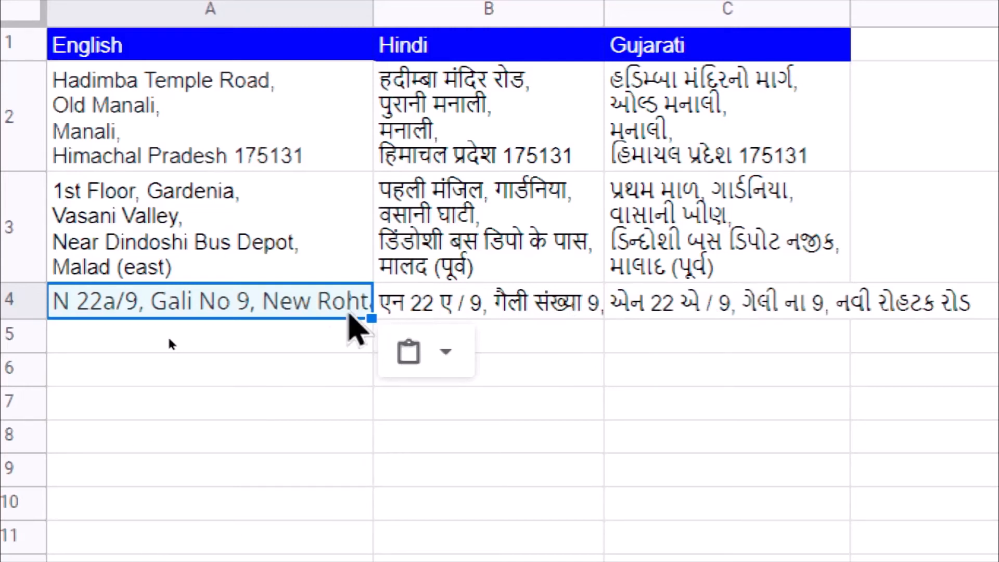
- Insert a line break after the first comma of the pasted address in cell A4
left_click(310, 308)
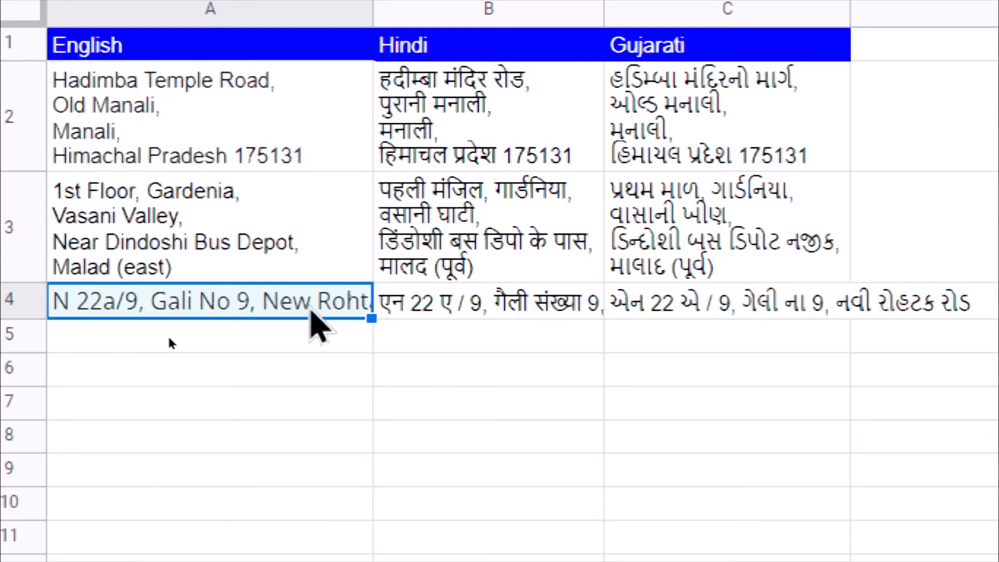
double_click(311, 310)
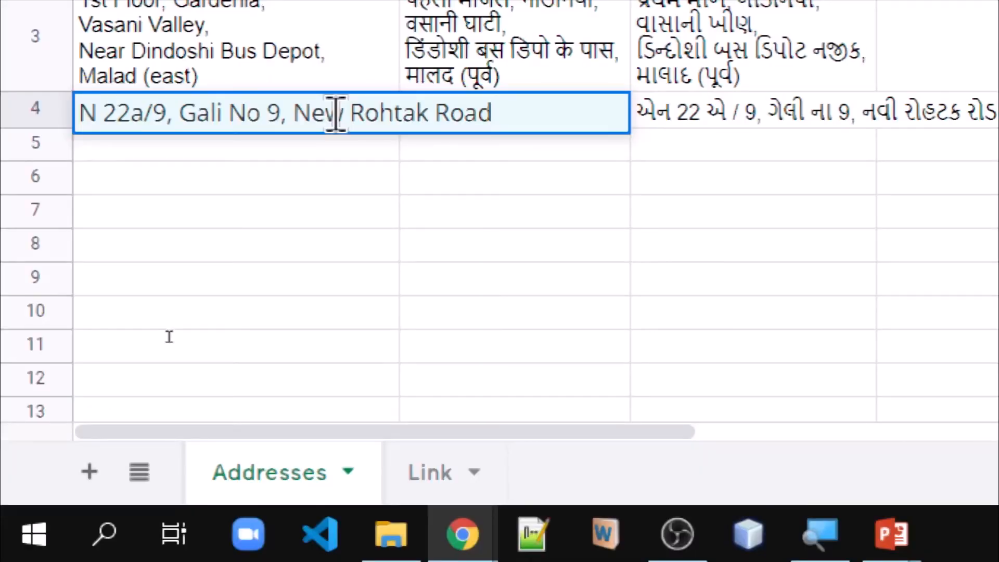
key("ctrl+Left")
key("ctrl+Left")
key("ctrl+Left")
key("ctrl+Left")
key("ctrl+Left")
key("ctrl+Return")
- Insert a line break after the second comma of the address in A4 and commit the cell
key("ctrl+Right")
key("ctrl+Right")
key("ctrl+Right")
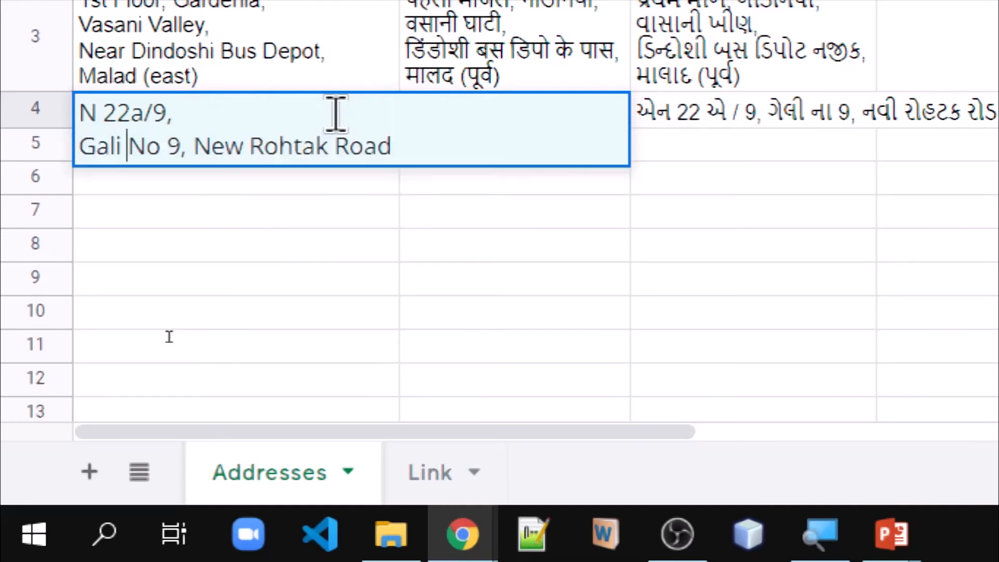
key("ctrl+Return")
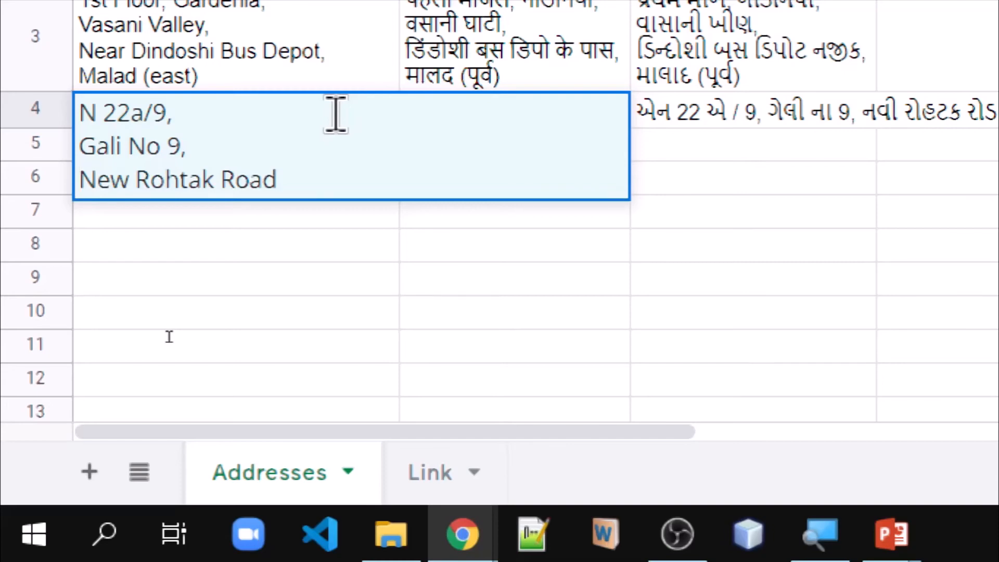
key("End")
key("Return")
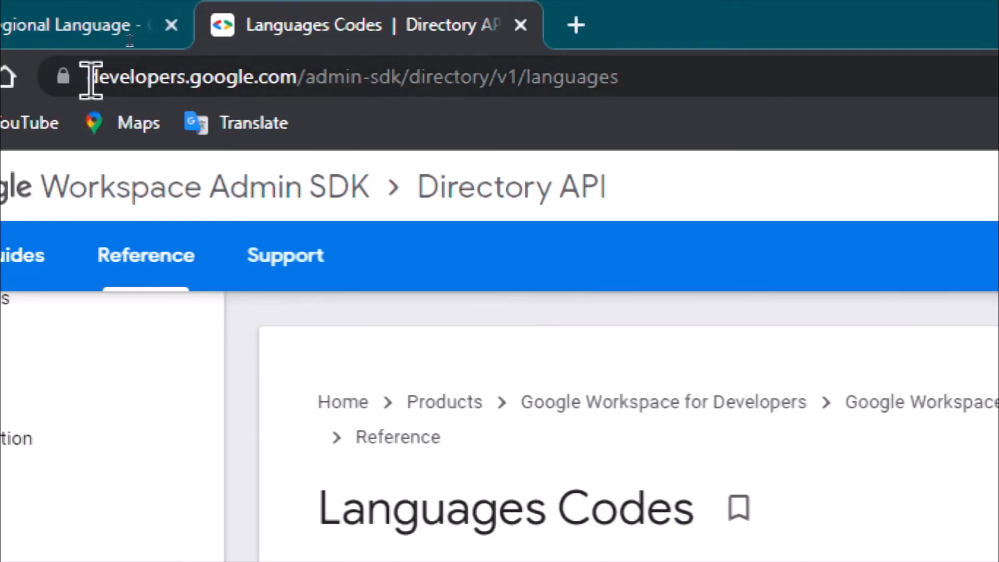
- Review the web address and the whole table of language names and codes on Google's Languages Codes page
left_click_drag(93, 79, 769, 56)
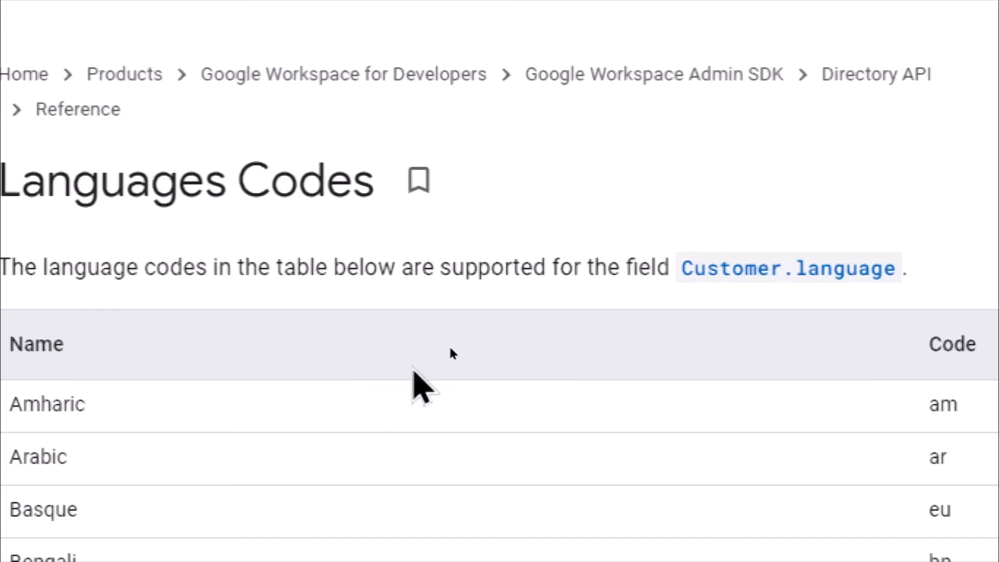
scroll(451, 349, "down", 10)
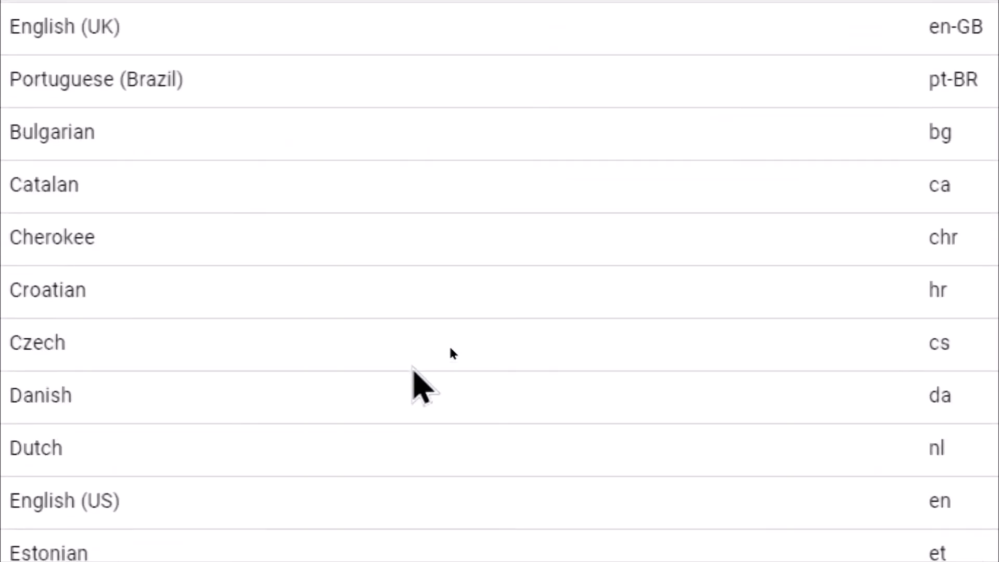
scroll(451, 350, "down", 3)
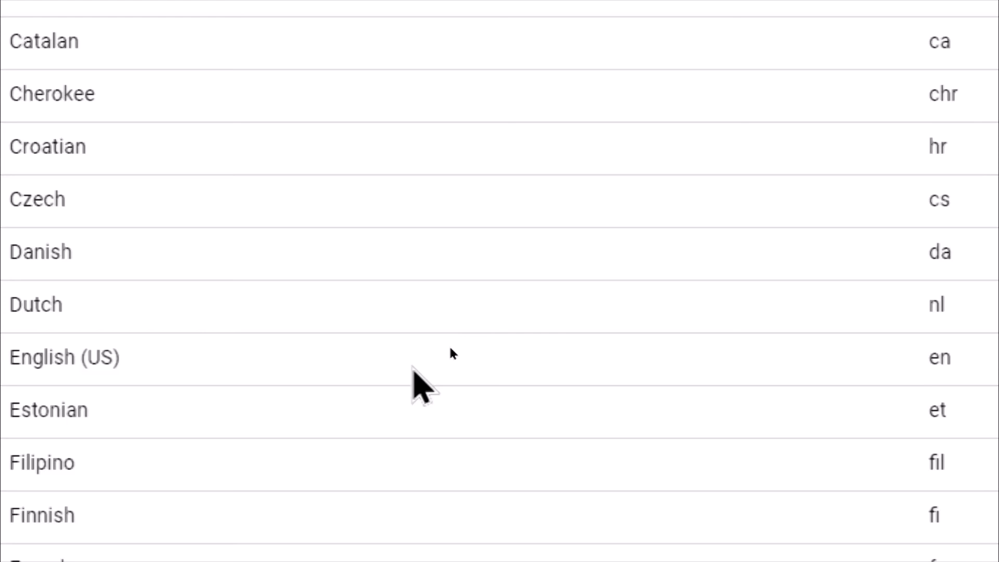
scroll(450, 349, "down", 11)
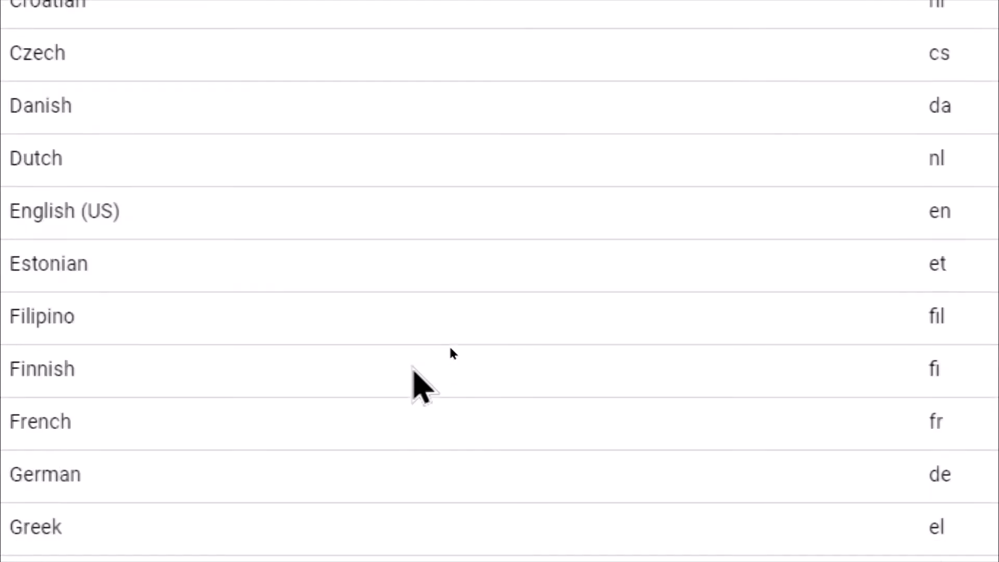
scroll(450, 349, "down", 1)
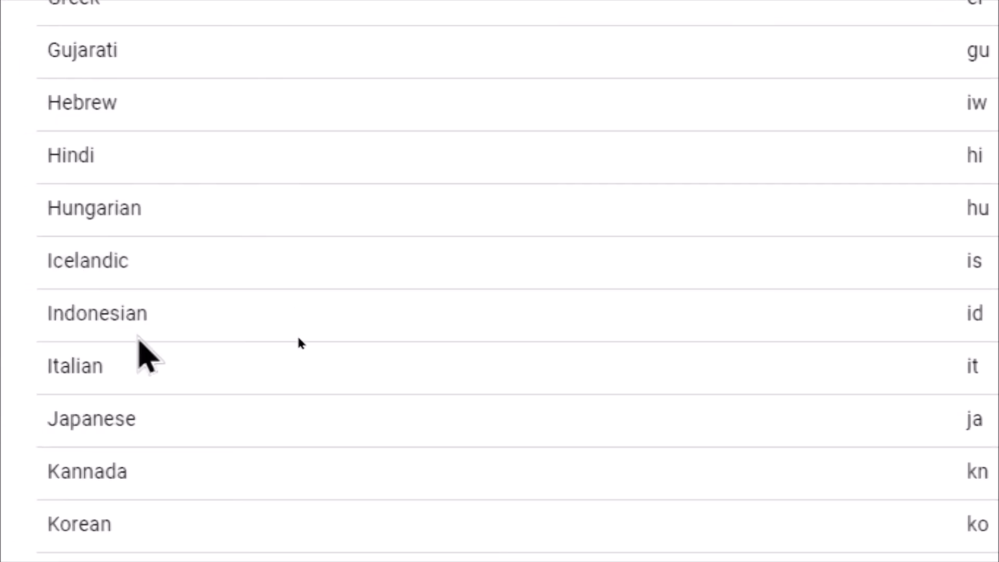
scroll(148, 405, "down", 8)
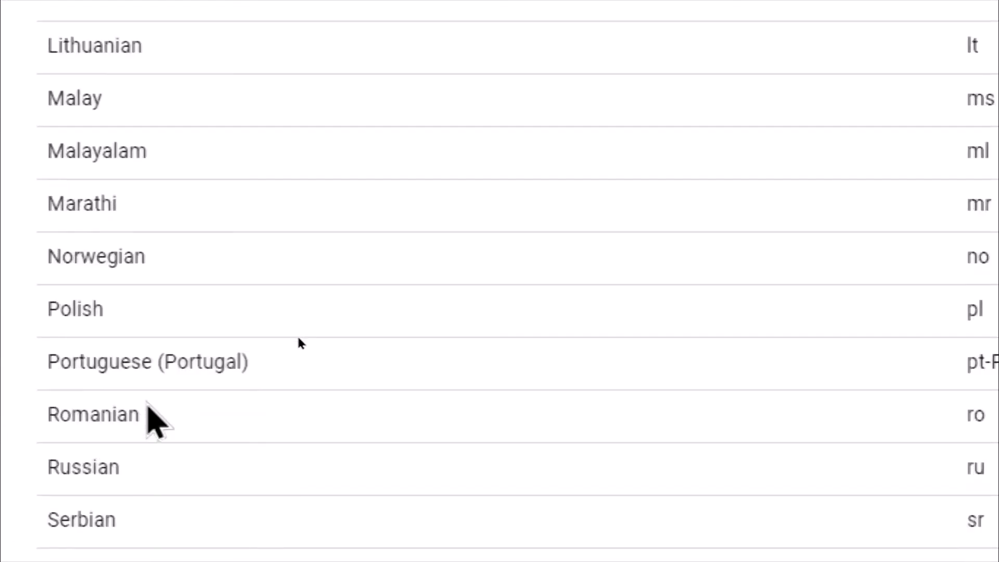
scroll(147, 406, "down", 6)
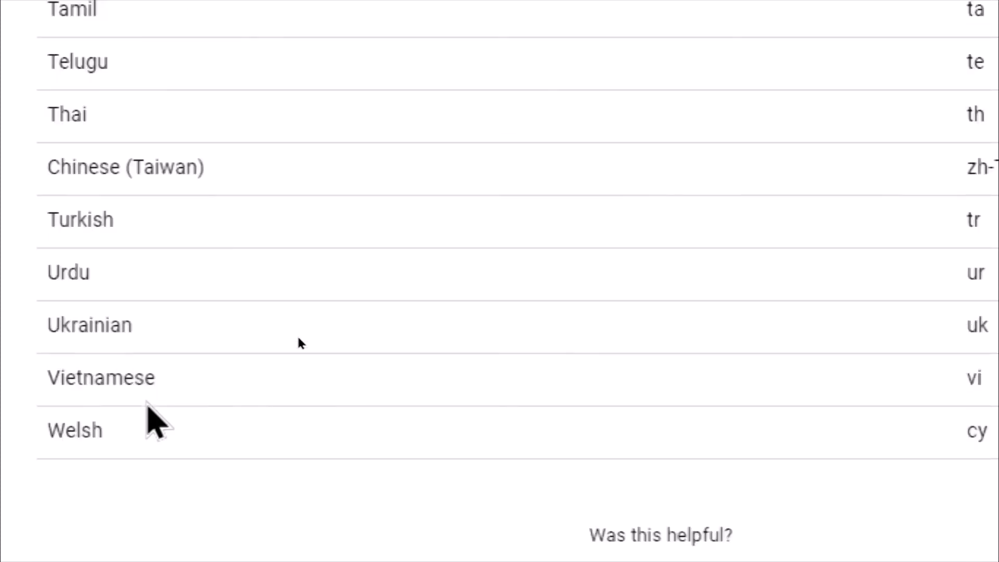